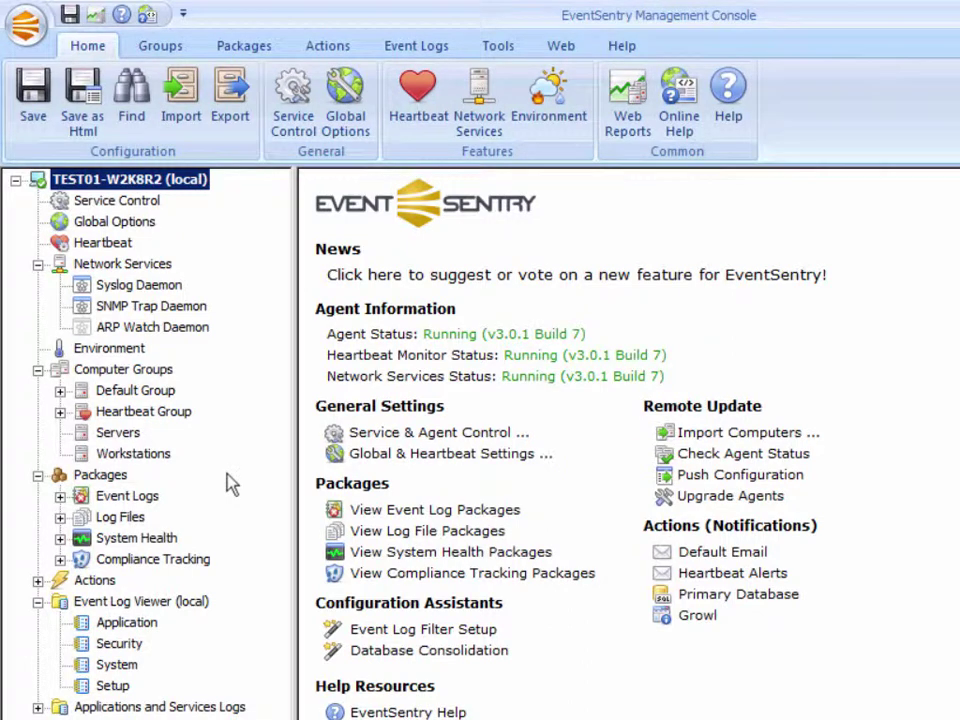
- Add a computer with the host name BIGEVENT to the Servers group, leaving the optional IP address and notes empty
click(120, 440)
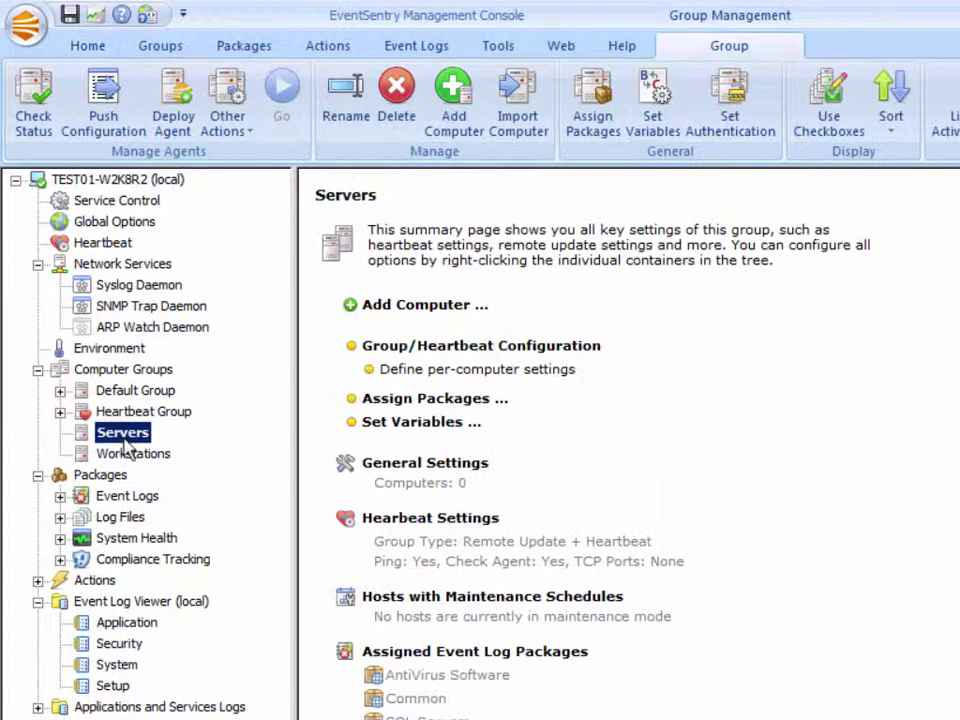
click(455, 105)
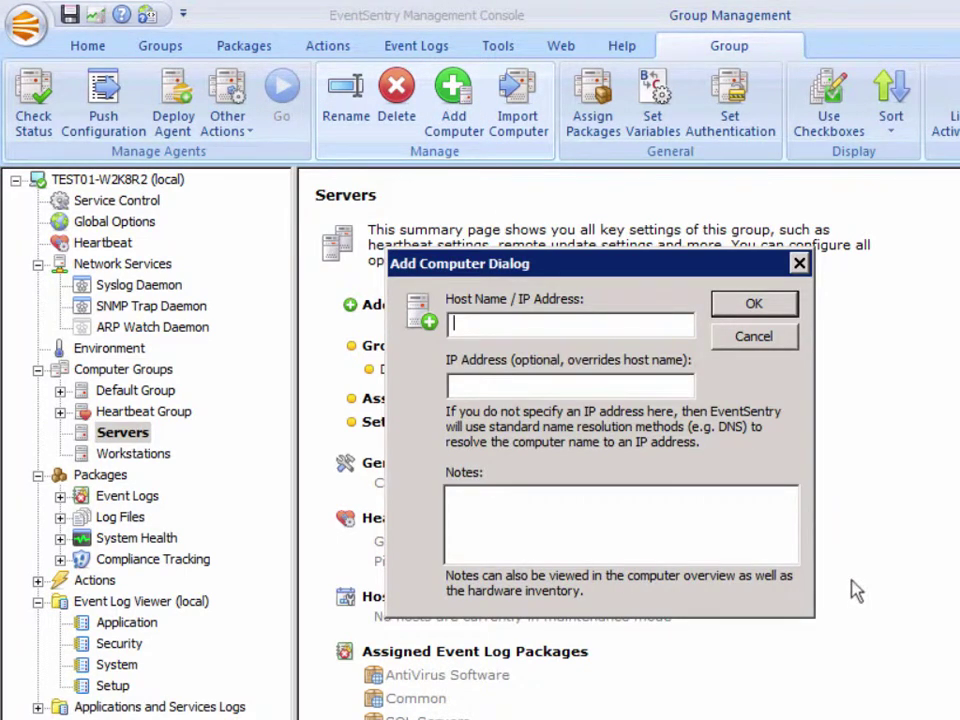
text(BIGEVENT)
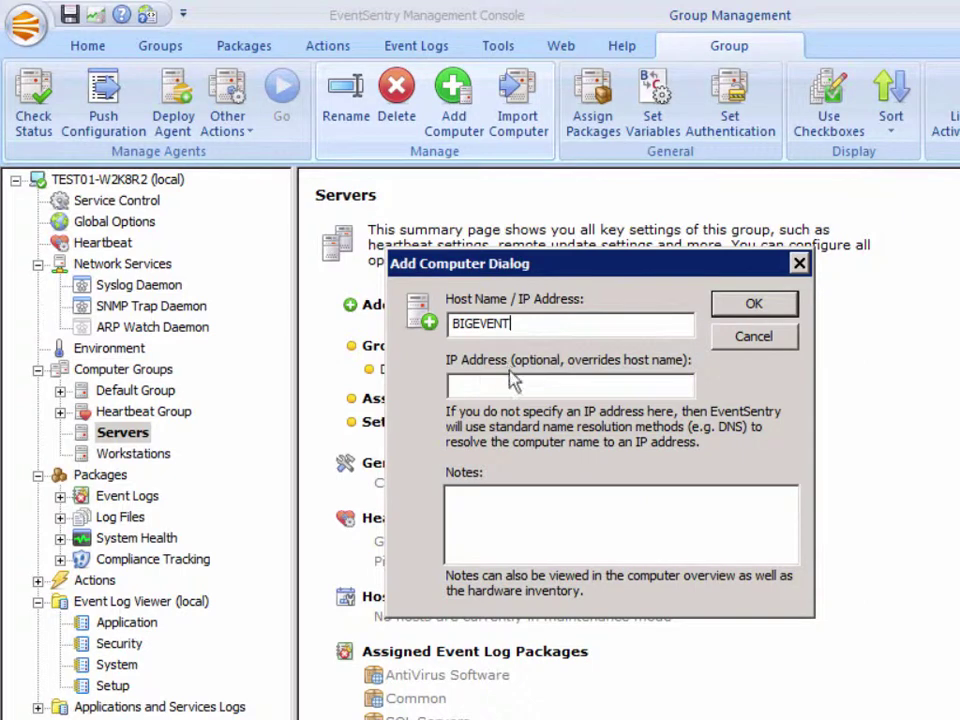
click(583, 385)
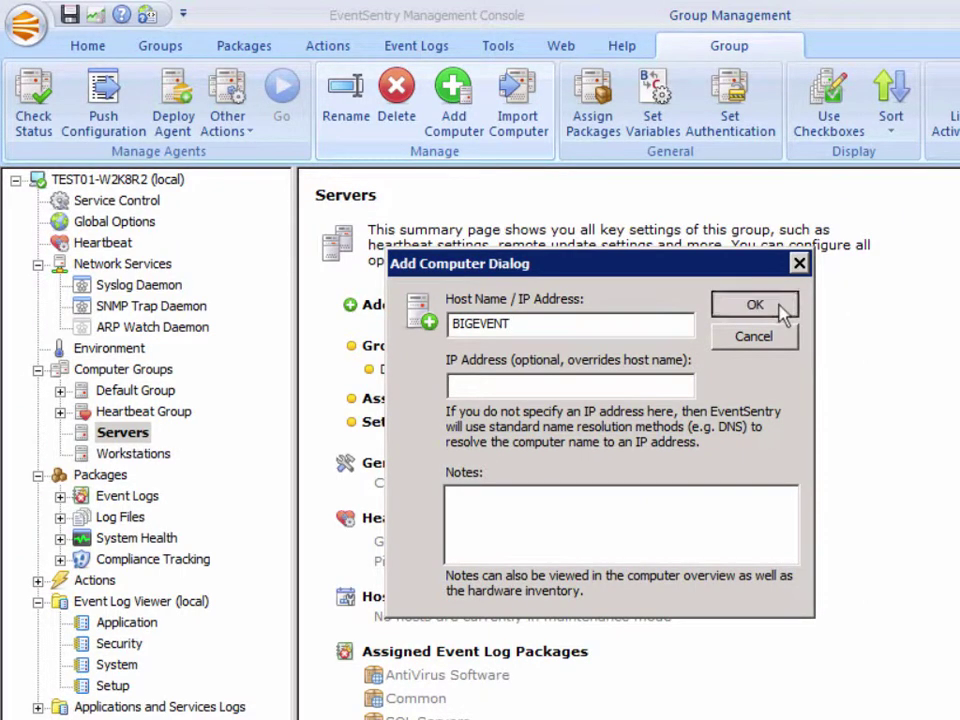
click(750, 310)
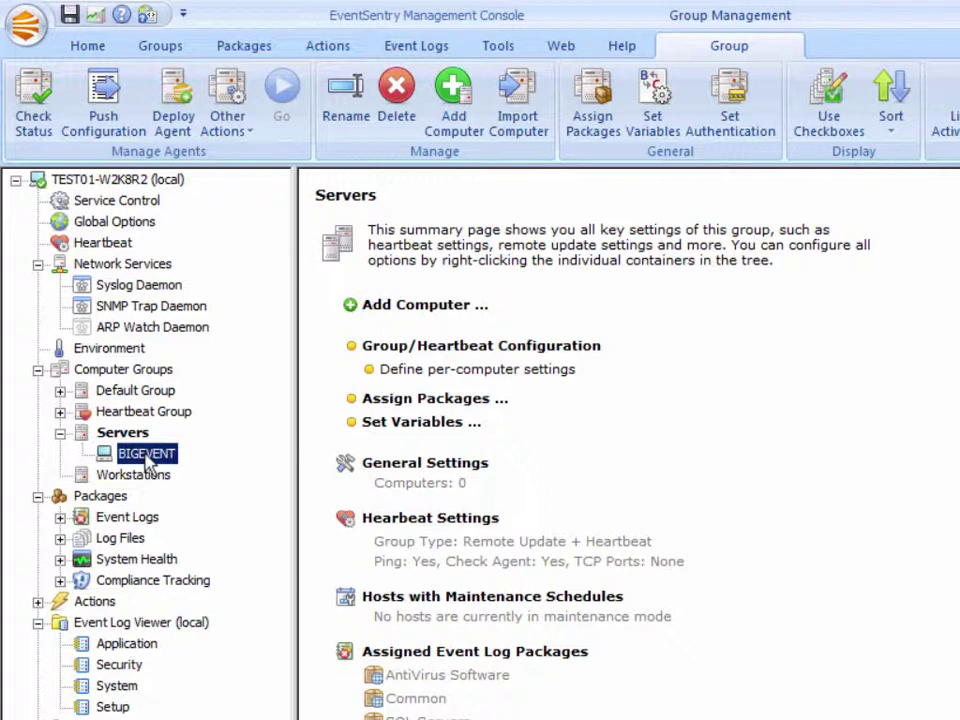
- Run a remote agent status check on the BIGEVENT computer in the Servers group
click(112, 433)
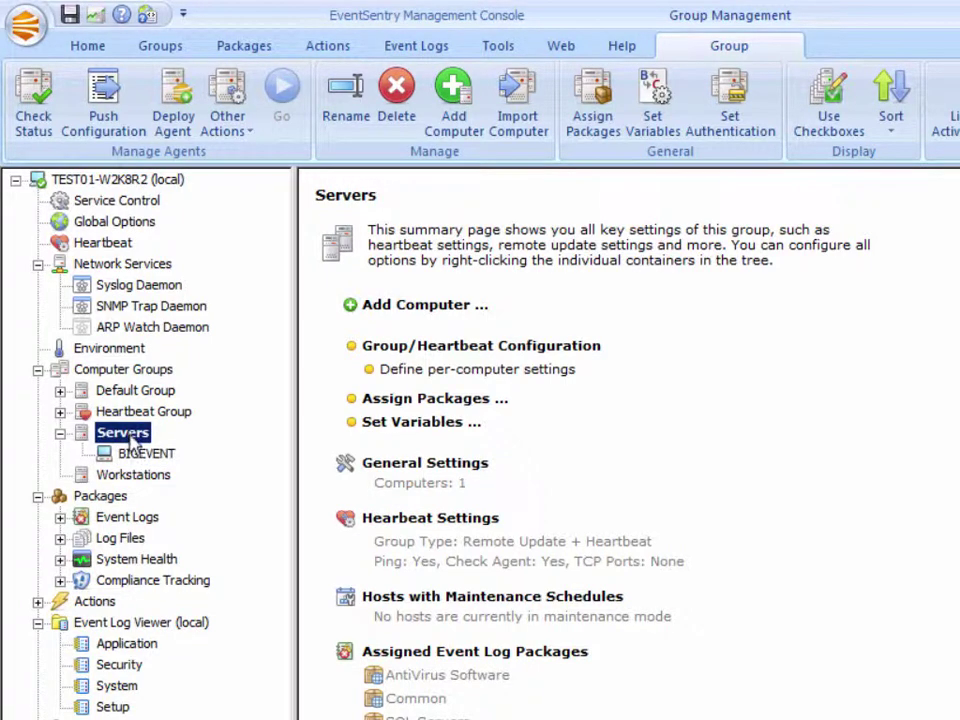
click(140, 457)
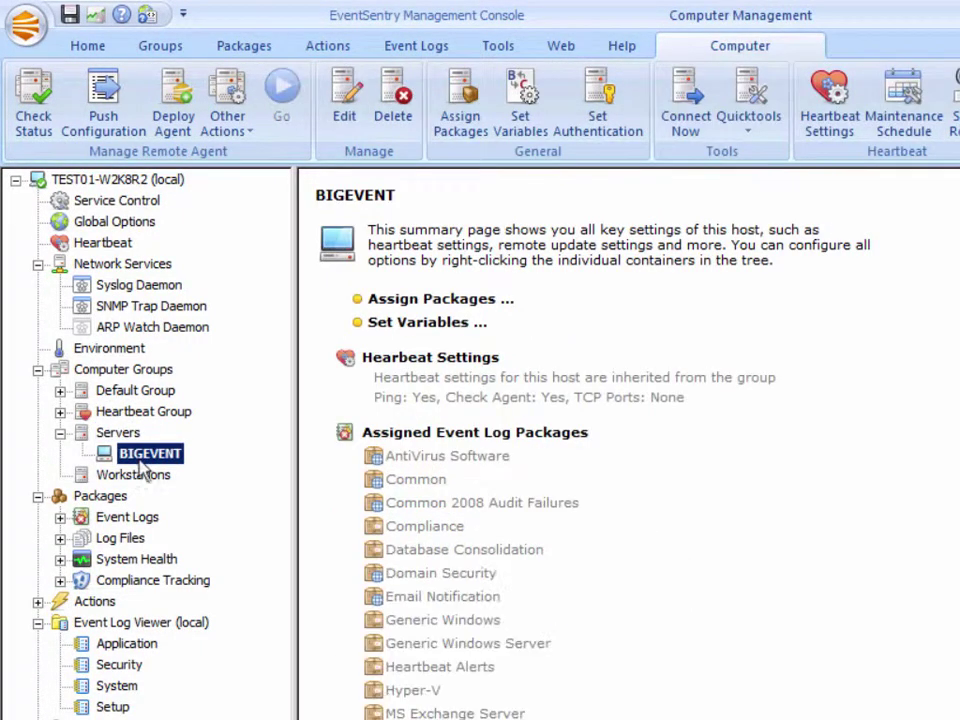
click(33, 113)
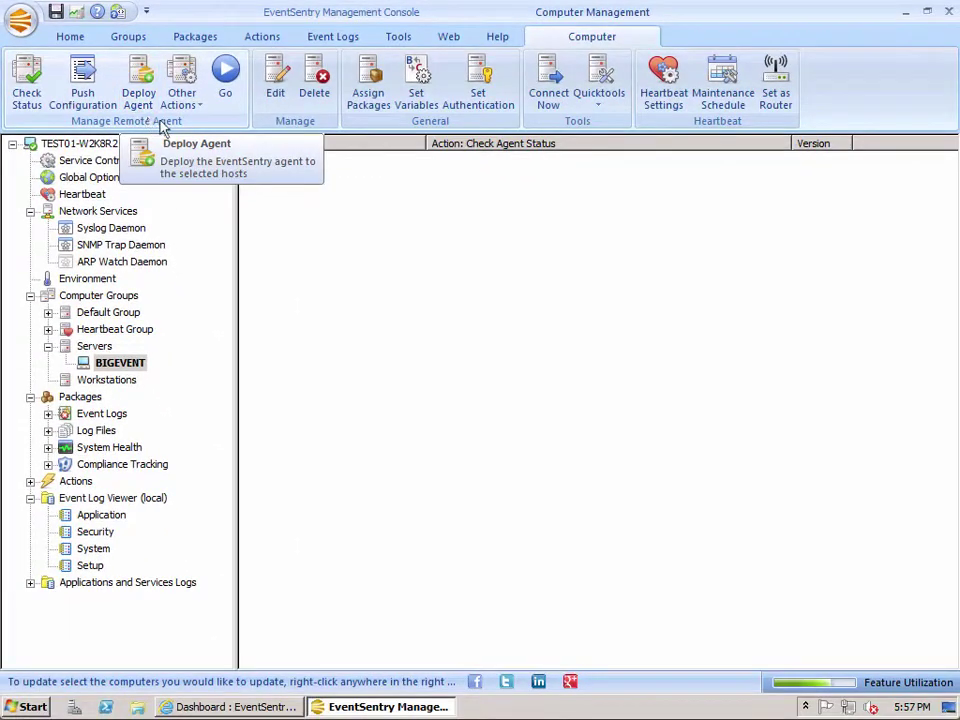
click(223, 90)
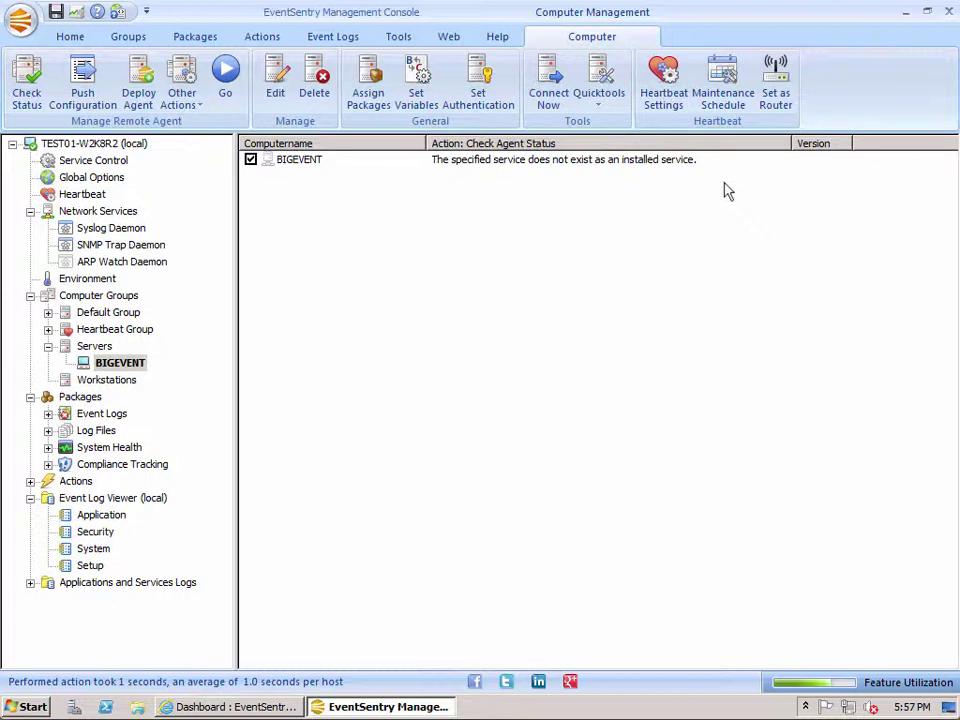
- Review the authentication accounts available for BIGEVENT and close the manager without assigning one
click(121, 364)
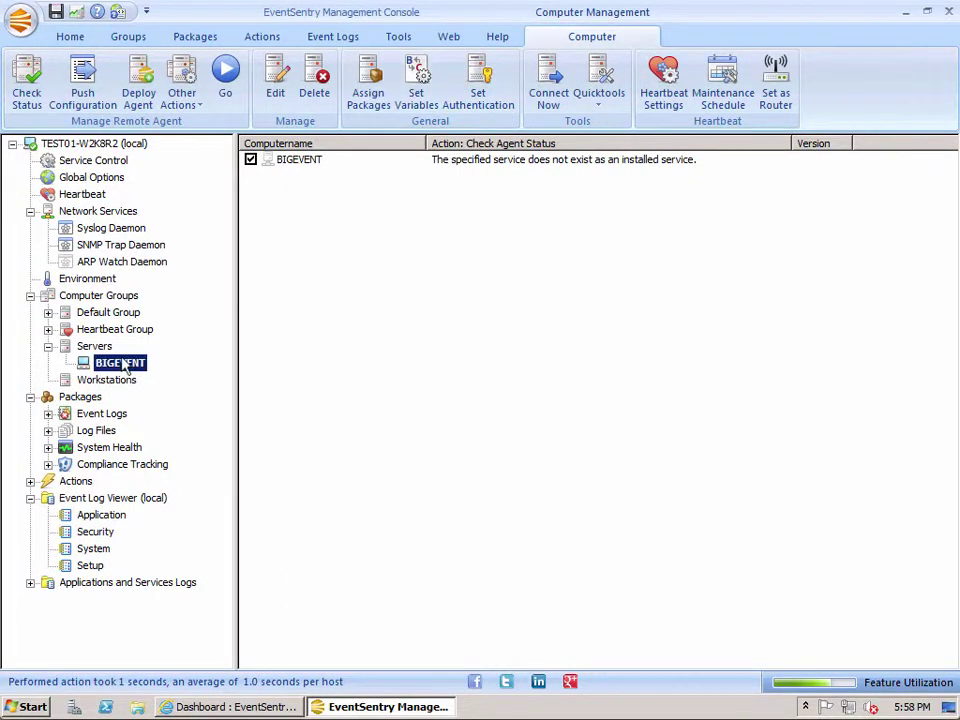
click(480, 92)
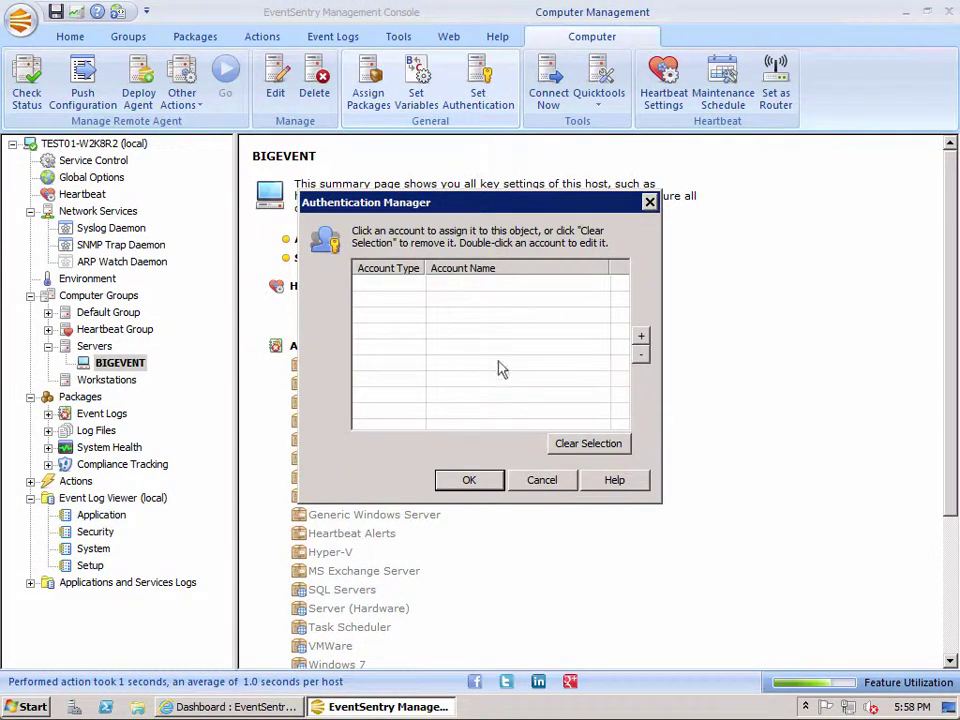
click(542, 480)
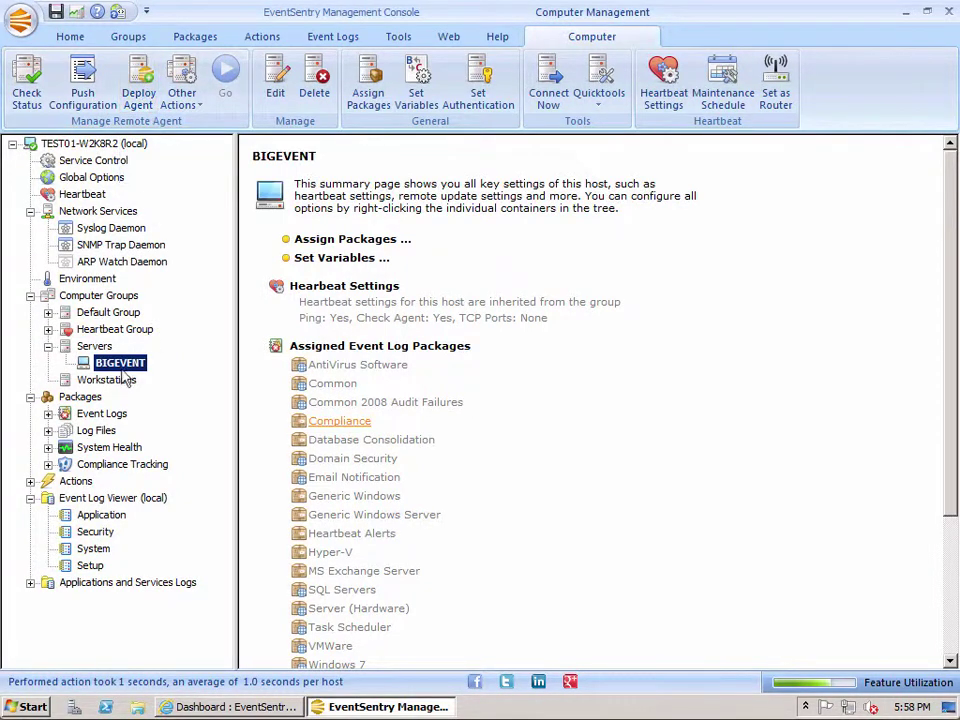
- Deploy the EventSentry agent to BIGEVENT
click(139, 88)
click(225, 74)
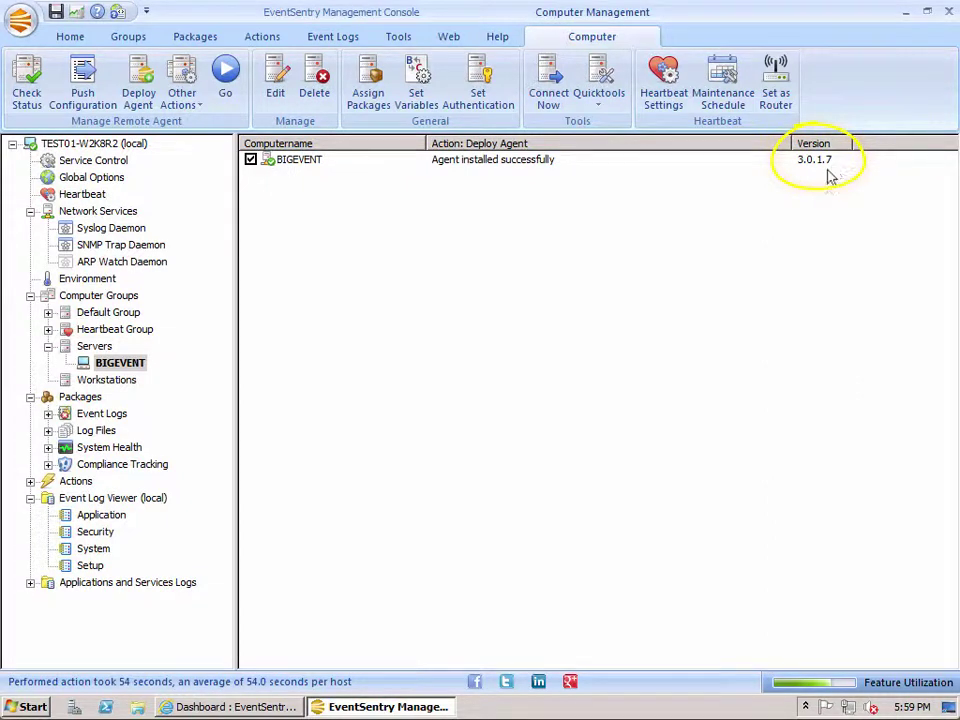
- View the agent versions on the local console's overview page and recheck the agent status of BIGEVENT
click(105, 145)
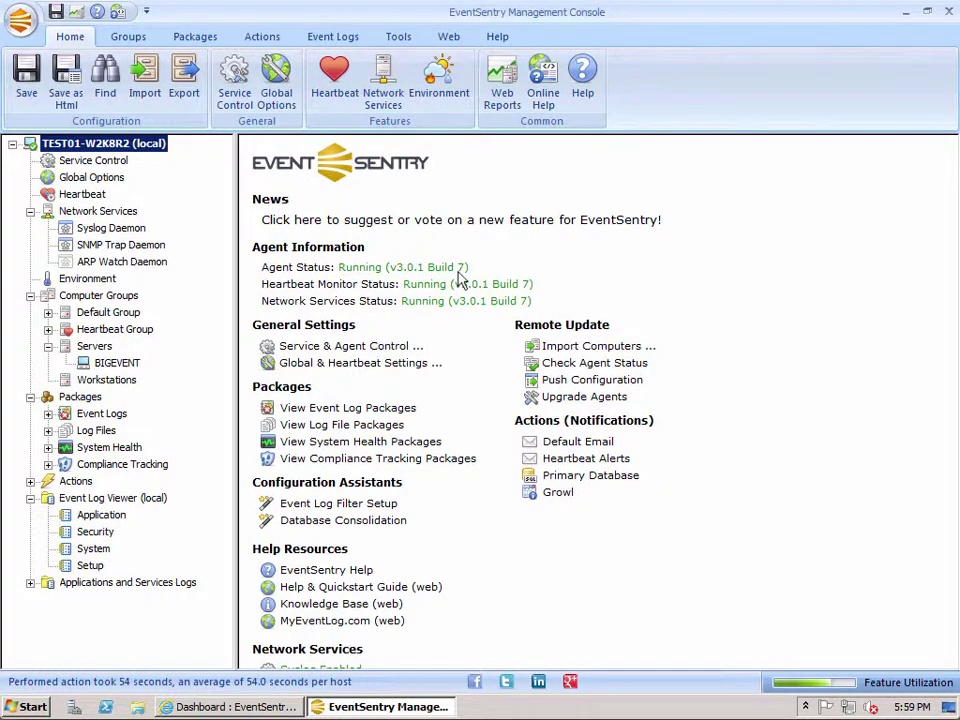
click(112, 366)
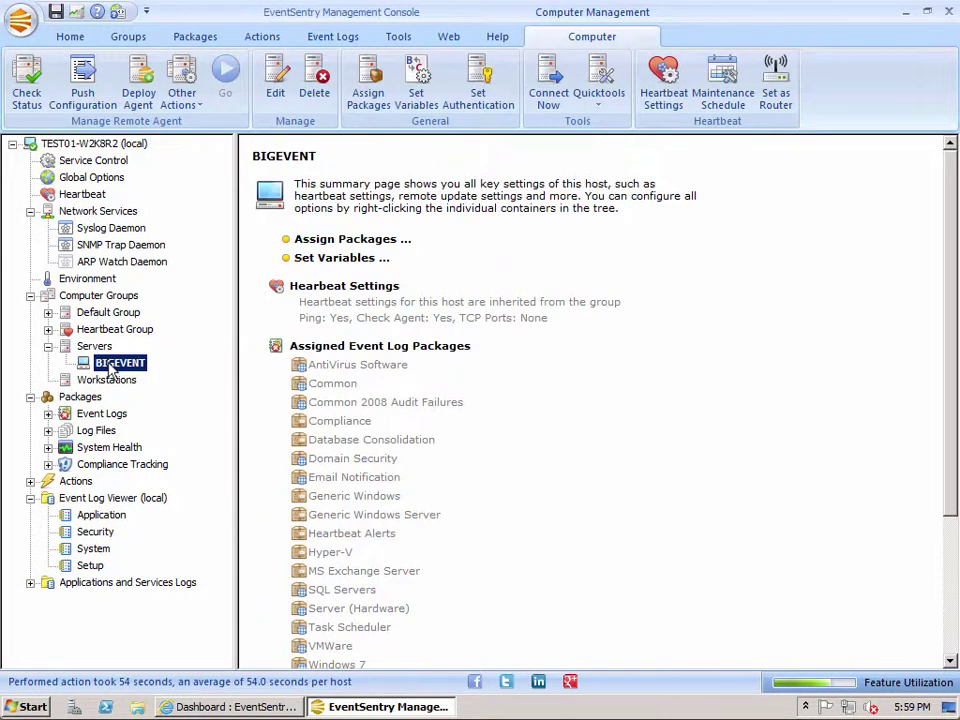
click(27, 80)
click(227, 82)
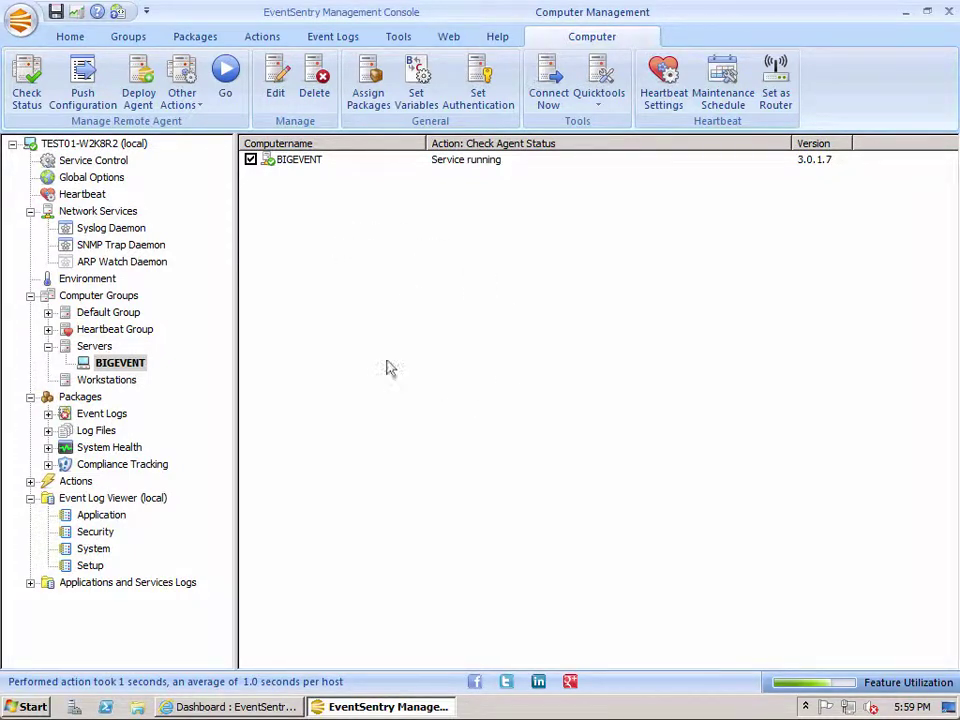
- Switch to the EventSentry web reports in Internet Explorer and review the event log summary filtered to the computer BIGEVENT
click(255, 708)
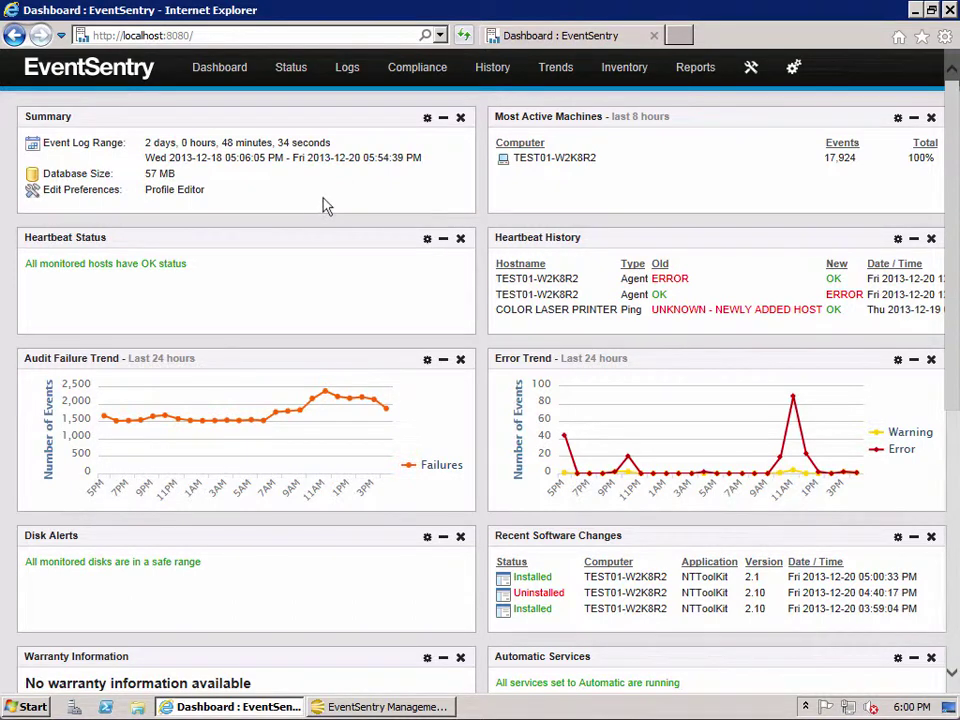
mouse_move(350, 76)
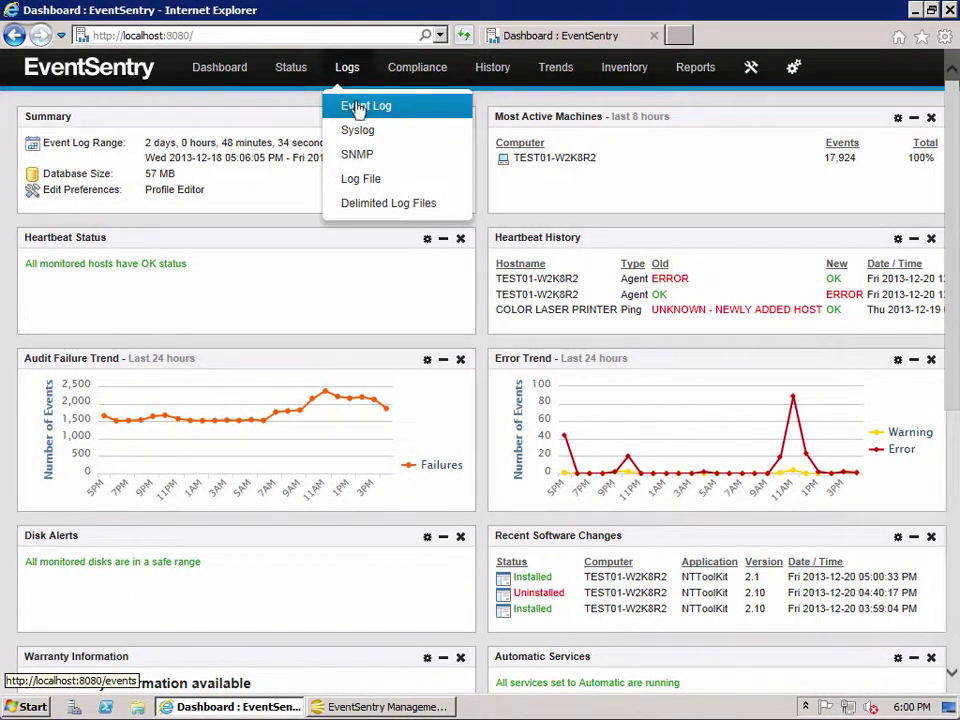
click(352, 105)
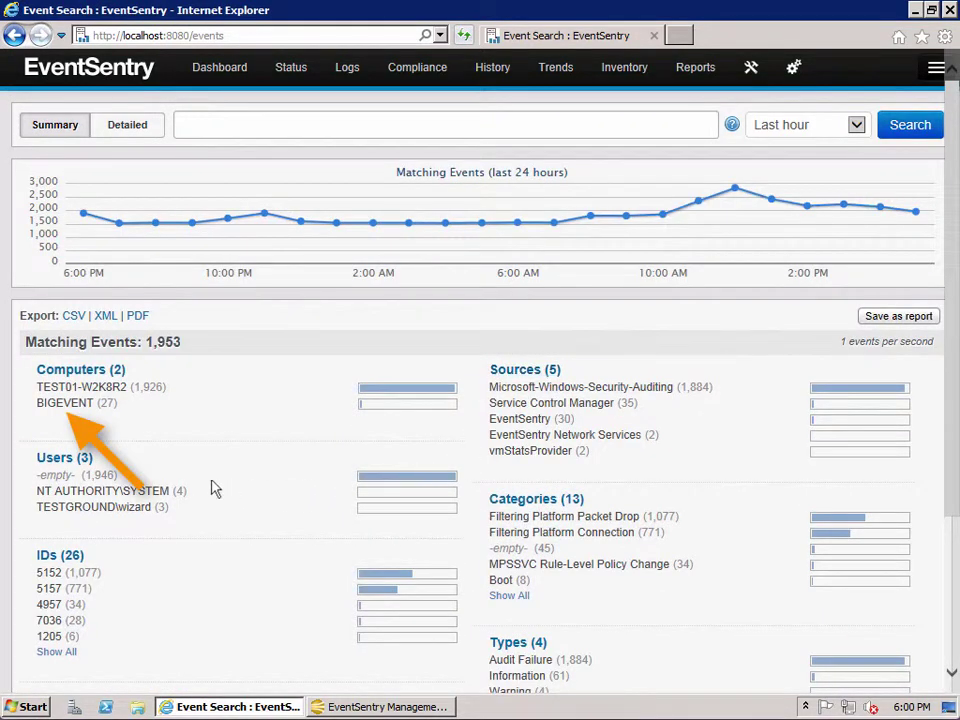
mouse_move(57, 418)
click(59, 404)
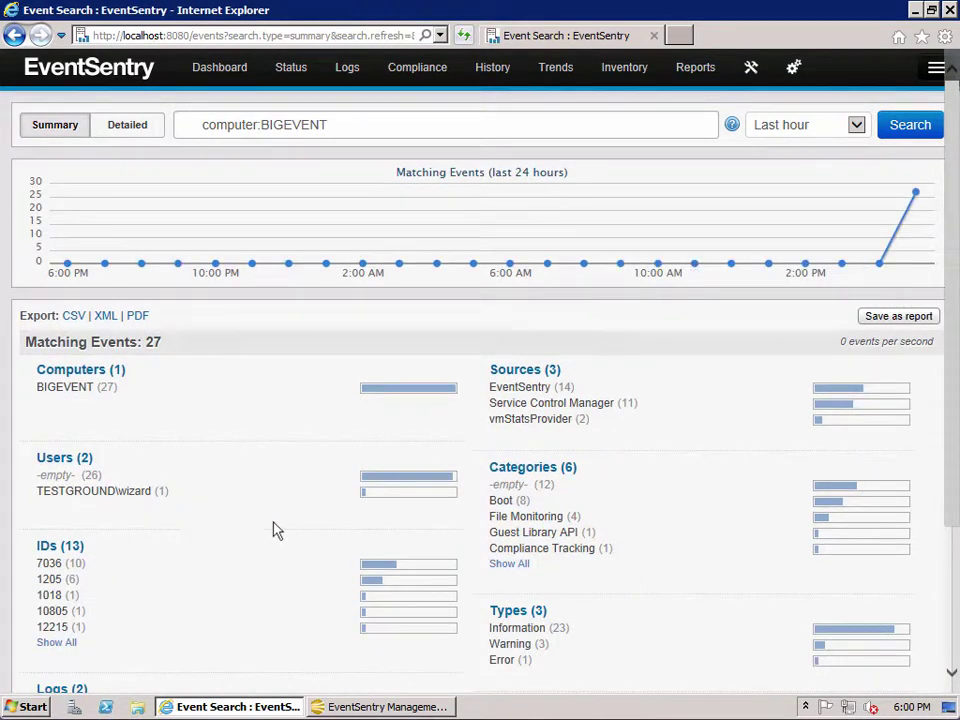
scroll(336, 529, down, 2)
scroll(336, 529, down, 2)
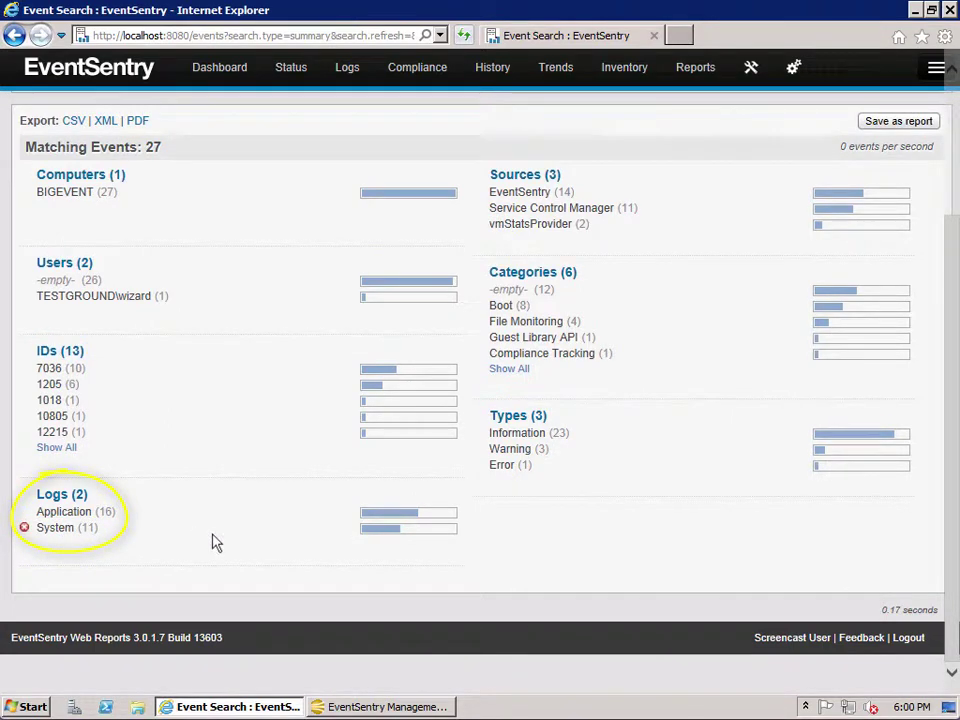
scroll(215, 542, up, 3)
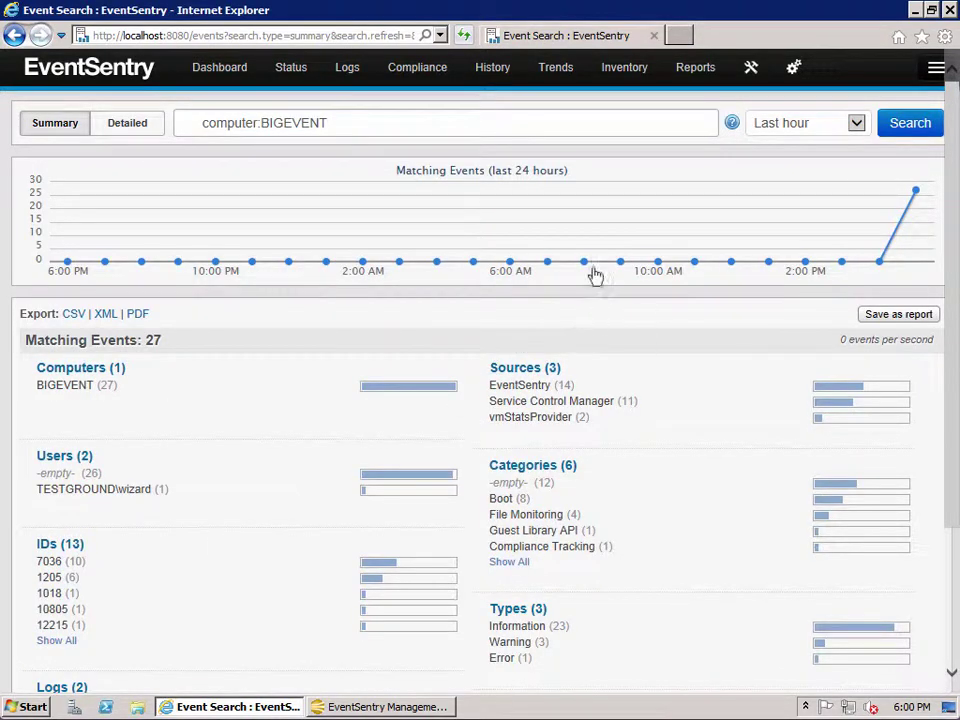
- View the Network Status page and the Network Dashboard in the web reports
mouse_move(578, 240)
mouse_move(237, 78)
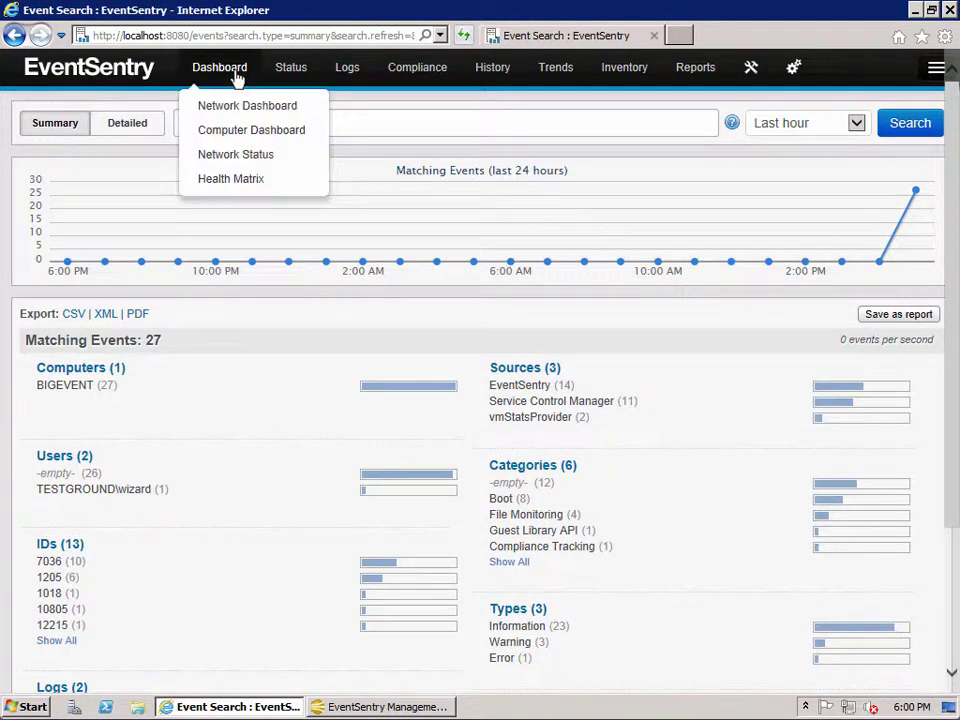
click(246, 164)
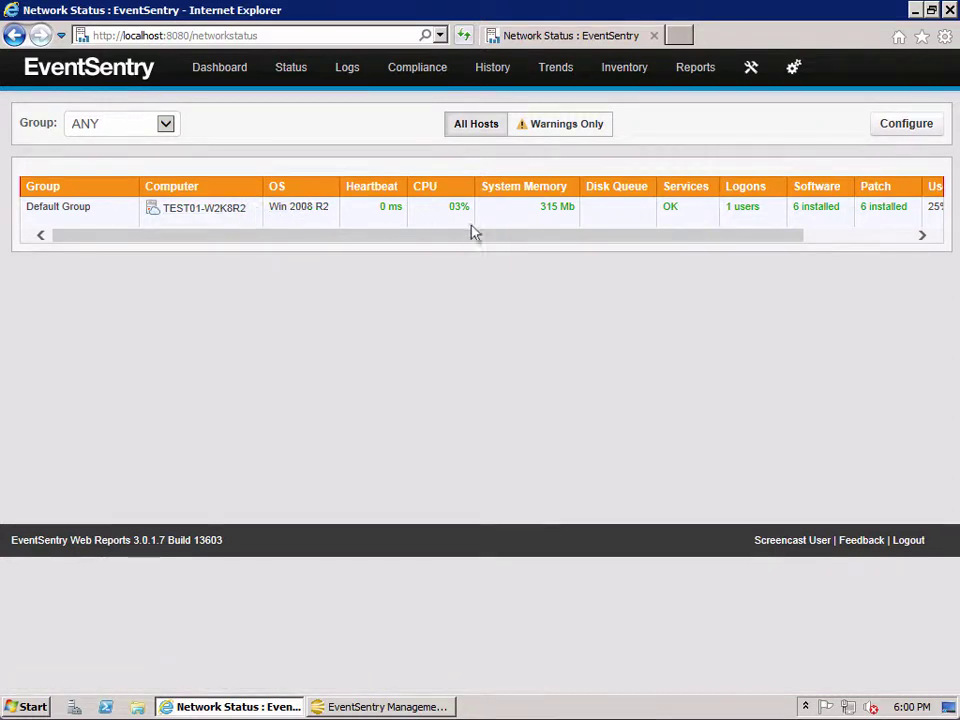
mouse_move(222, 72)
click(229, 106)
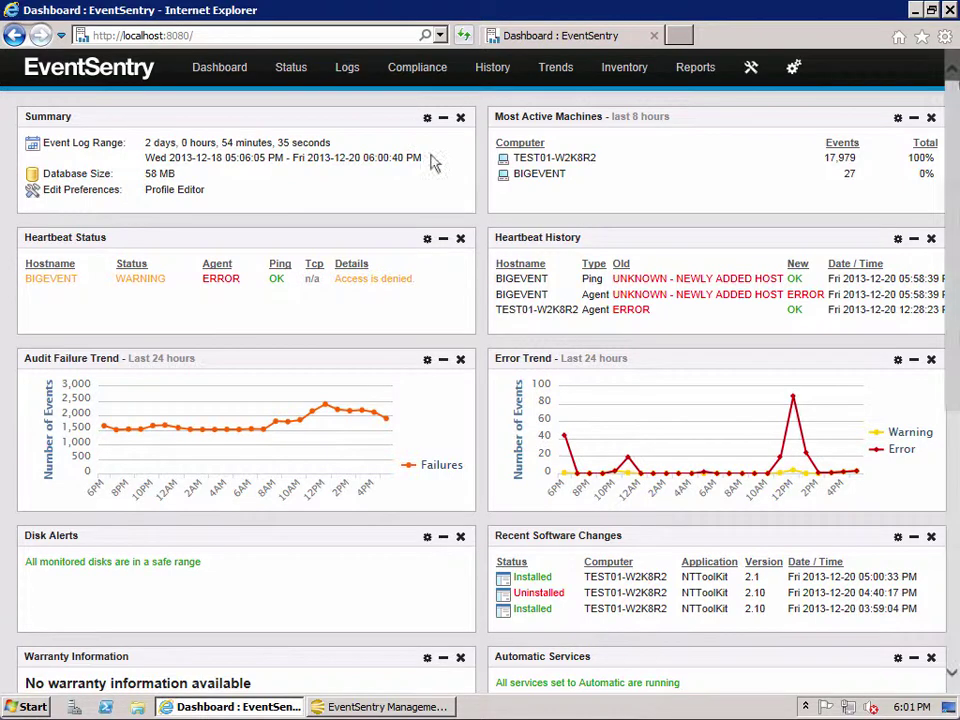
- Examine the hardware and installed software of BIGEVENT in the computer inventory
mouse_move(629, 73)
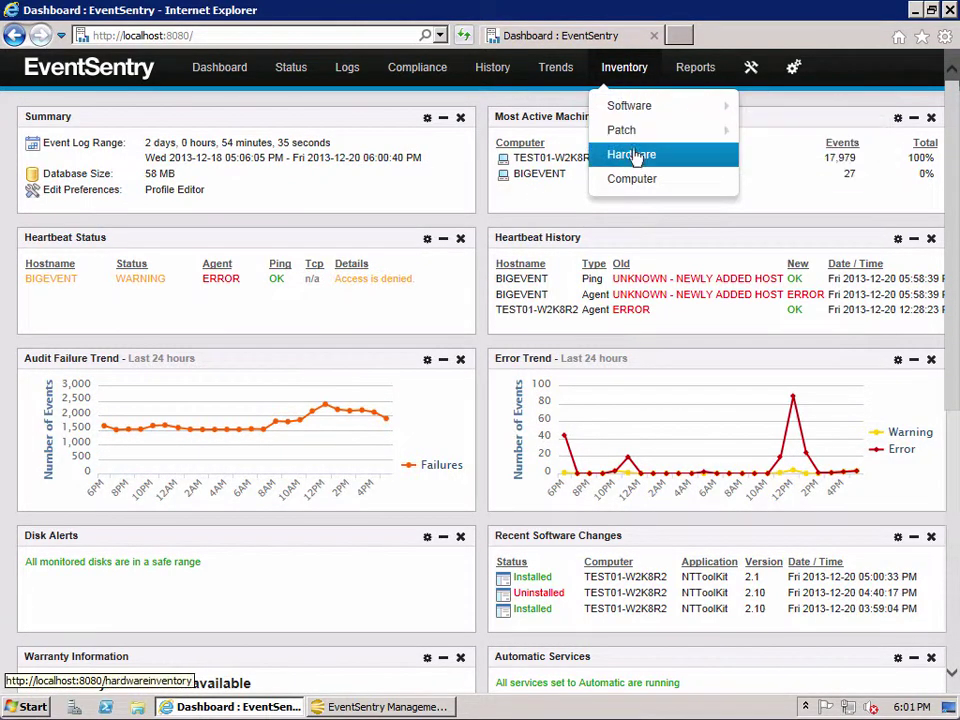
click(645, 180)
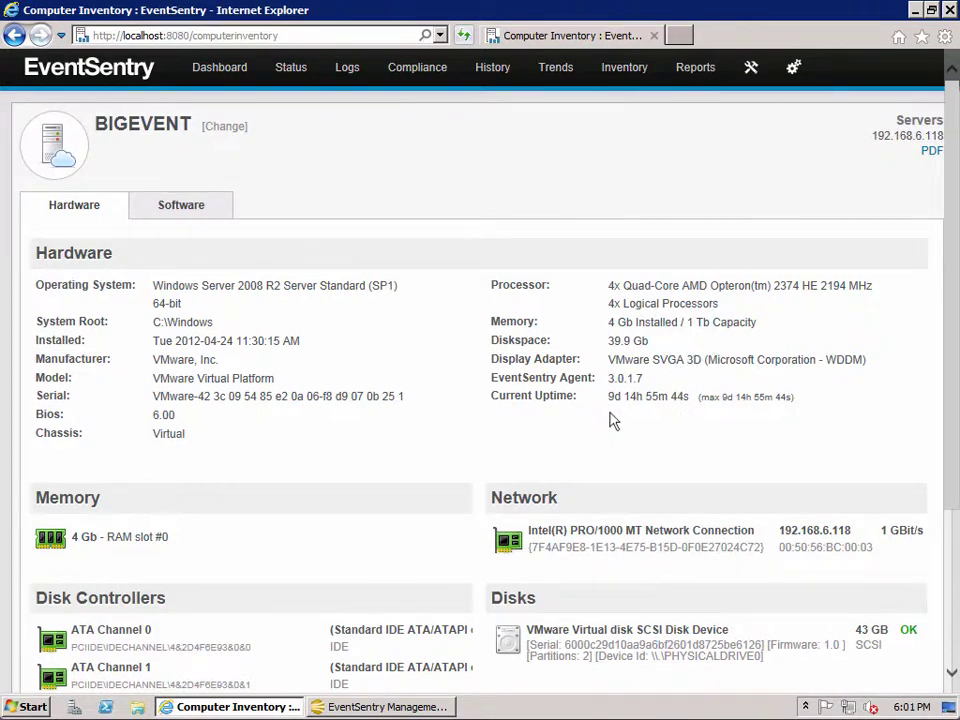
scroll(613, 420, down, 3)
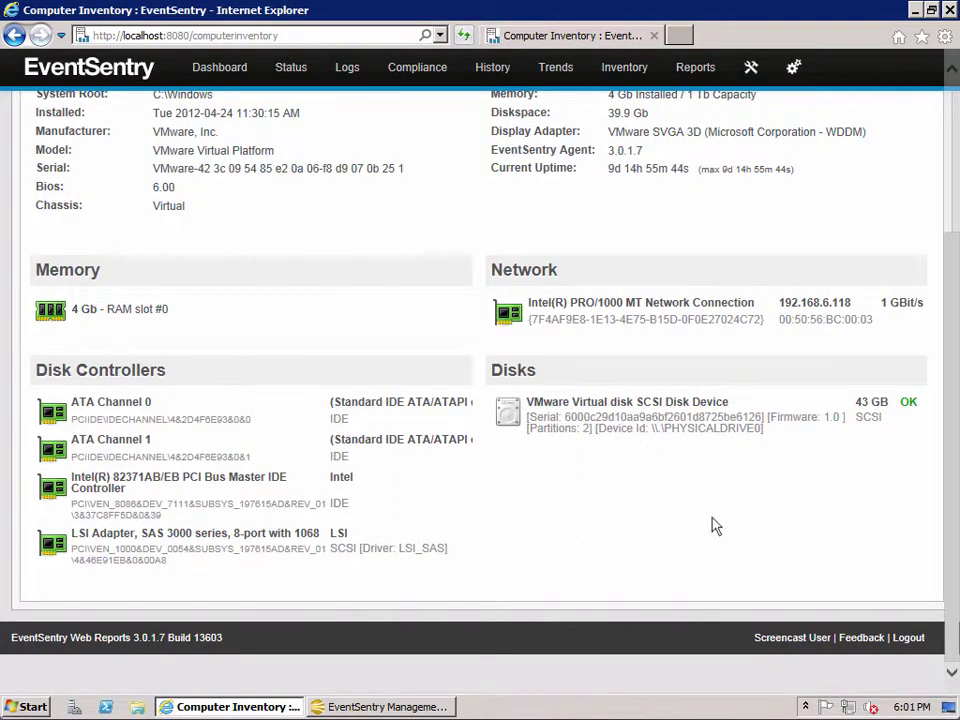
scroll(491, 570, up, 3)
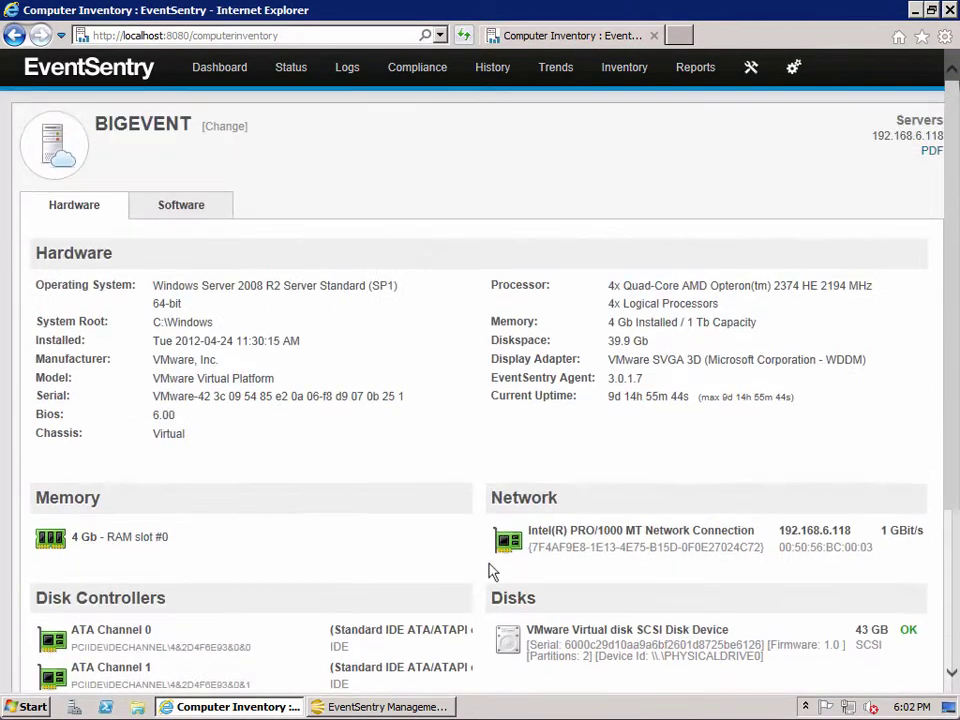
click(185, 208)
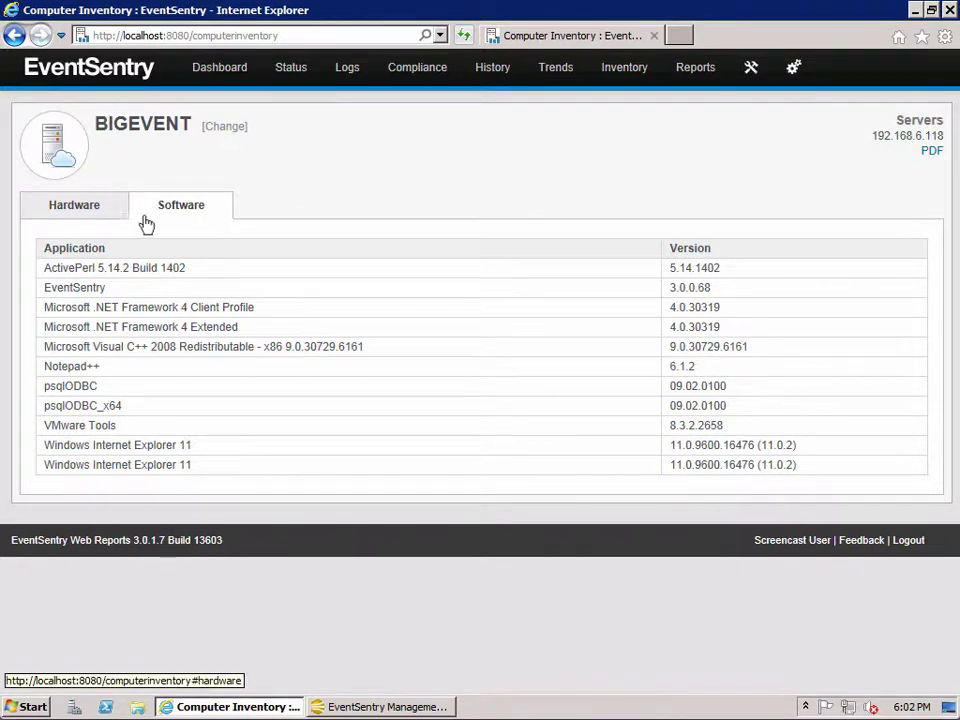
click(72, 213)
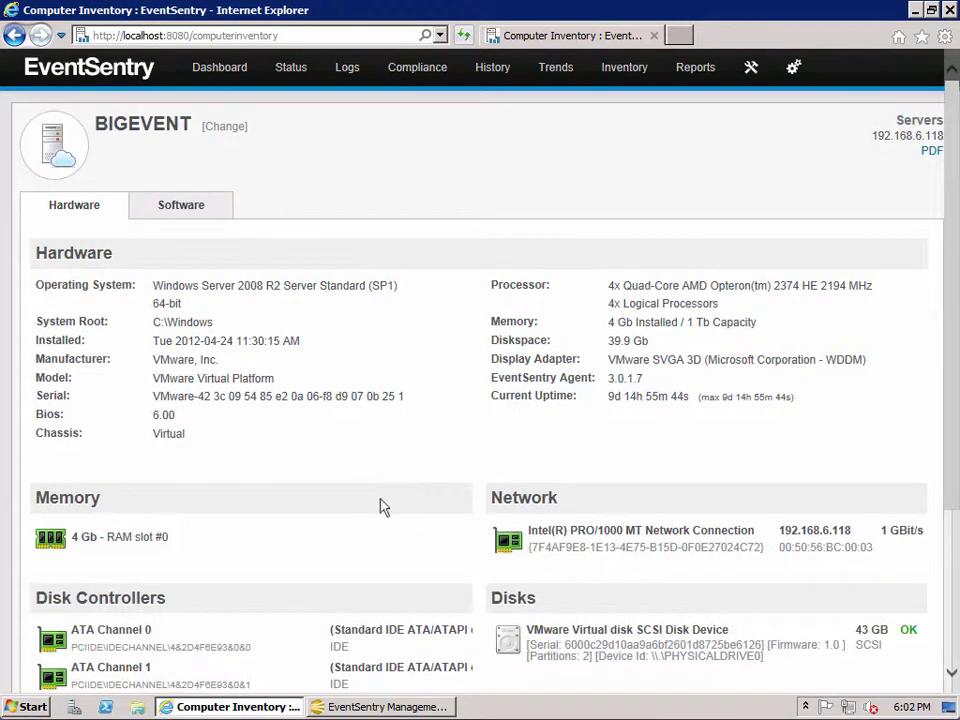
- Switch back to the EventSentry Management Console and review the additional agent actions available for BIGEVENT and for all Computer Groups
click(385, 707)
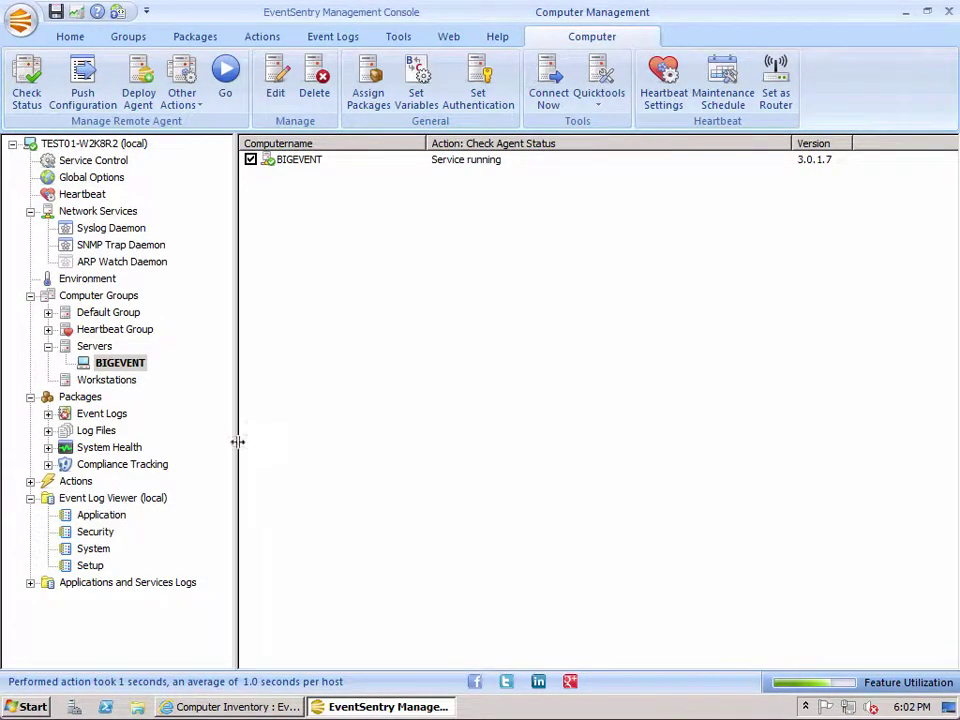
click(122, 366)
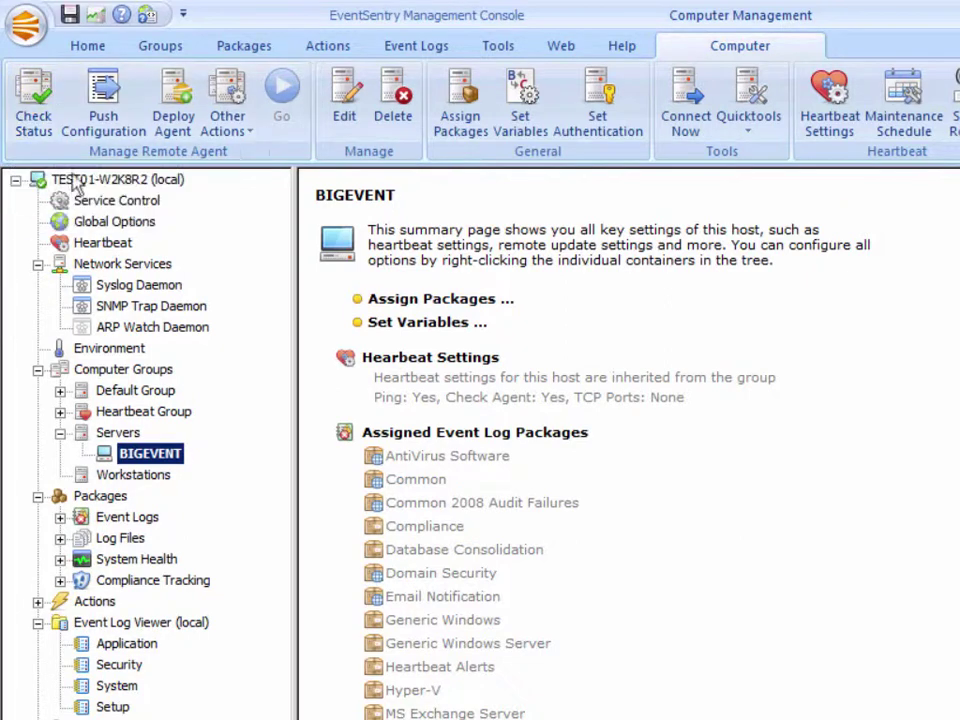
click(228, 128)
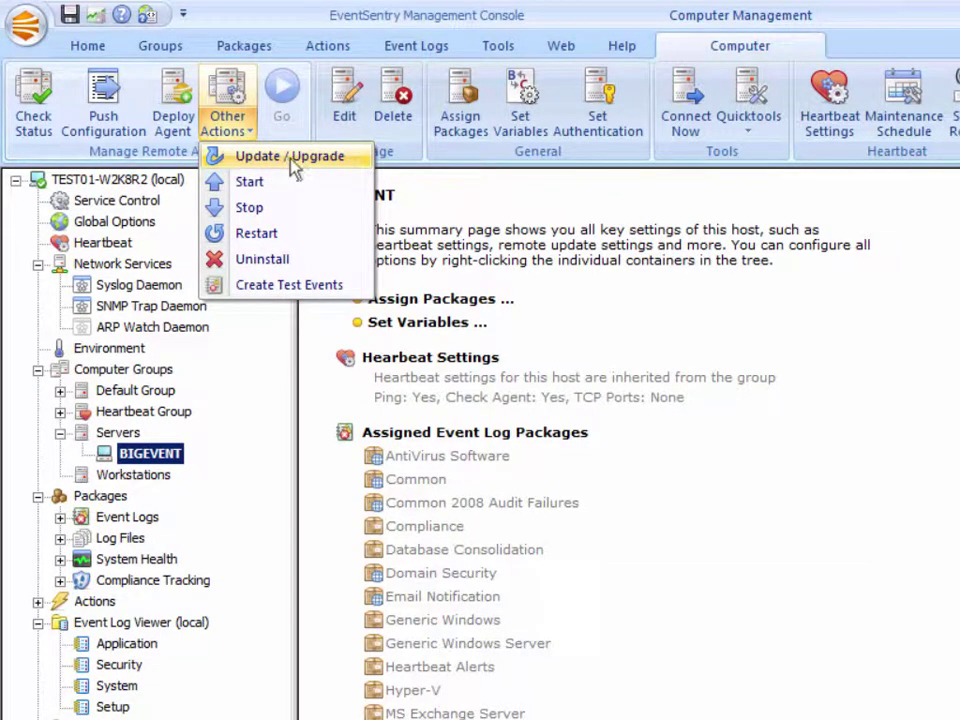
click(115, 374)
click(115, 372)
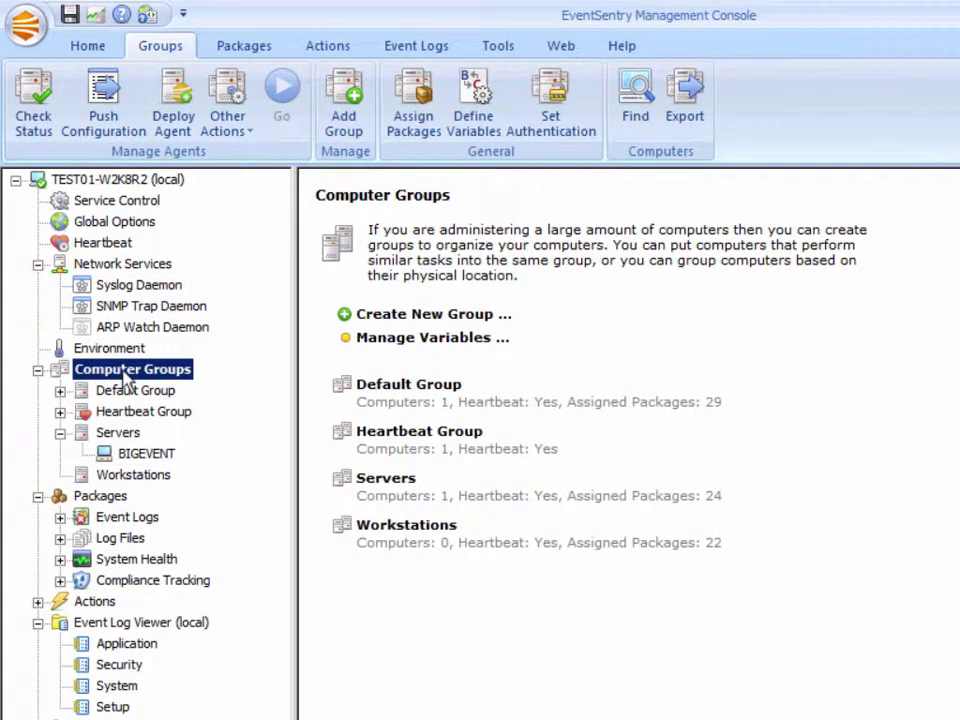
click(233, 128)
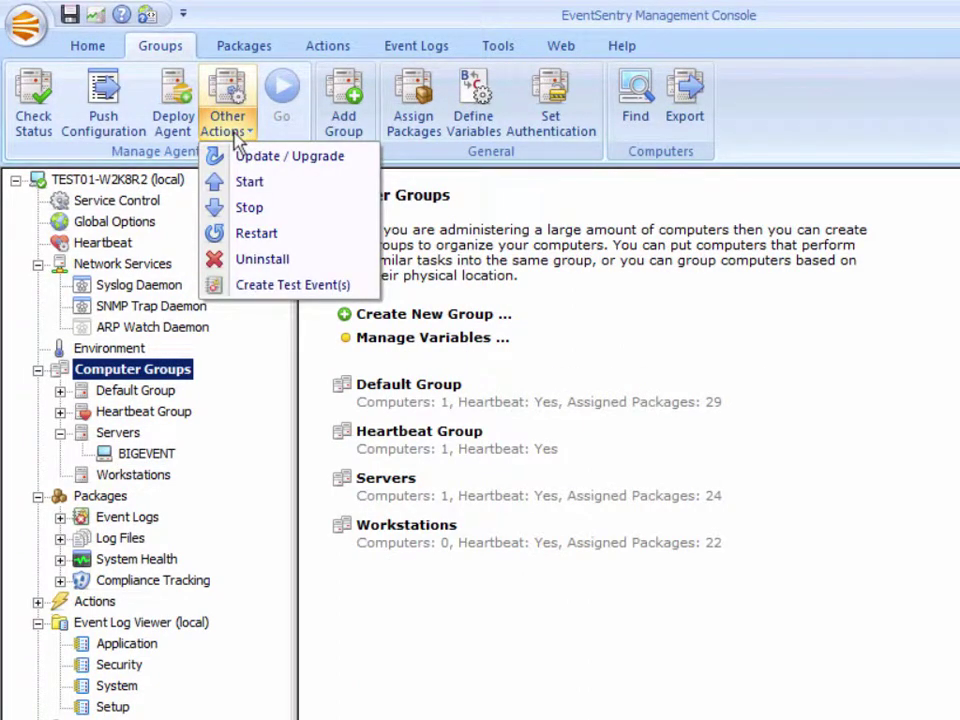
- View the BIGEVENT summary page and the Computer Groups overview
click(140, 455)
click(140, 455)
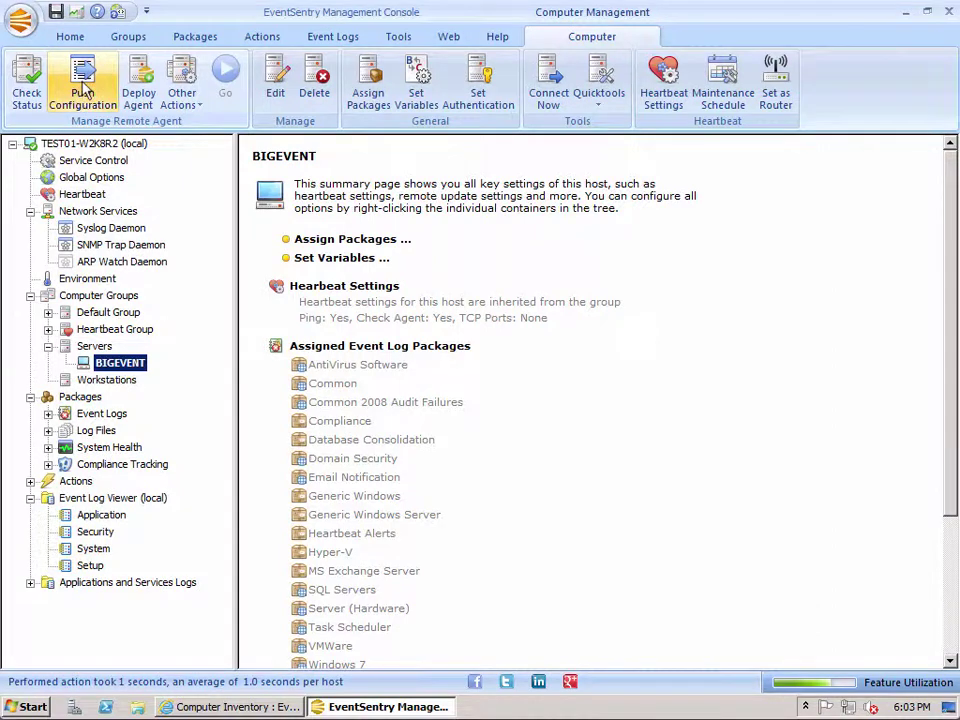
click(100, 296)
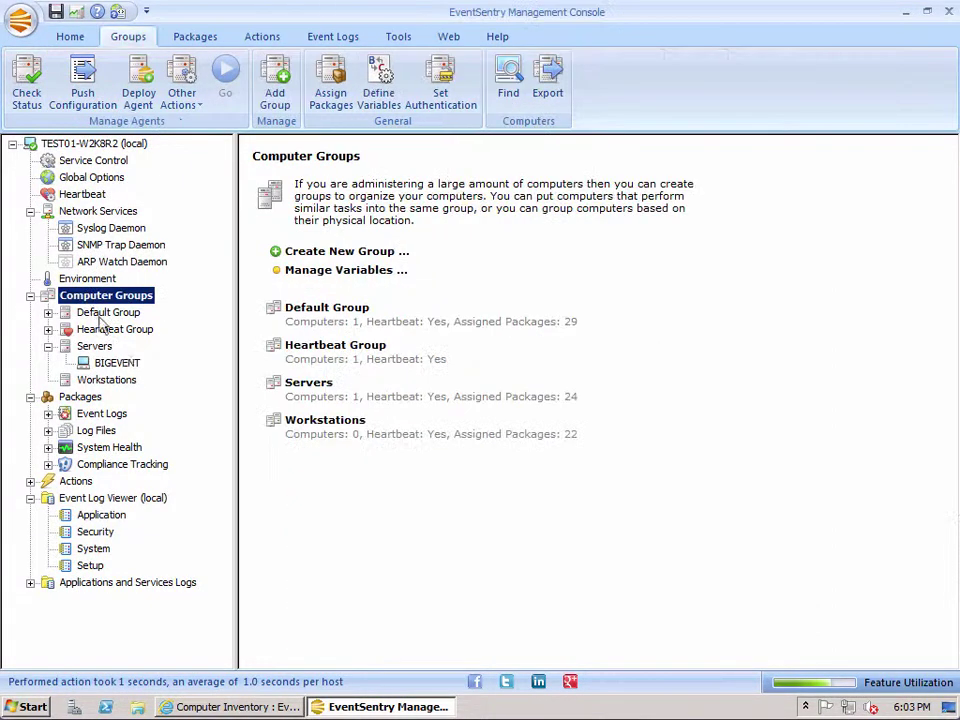